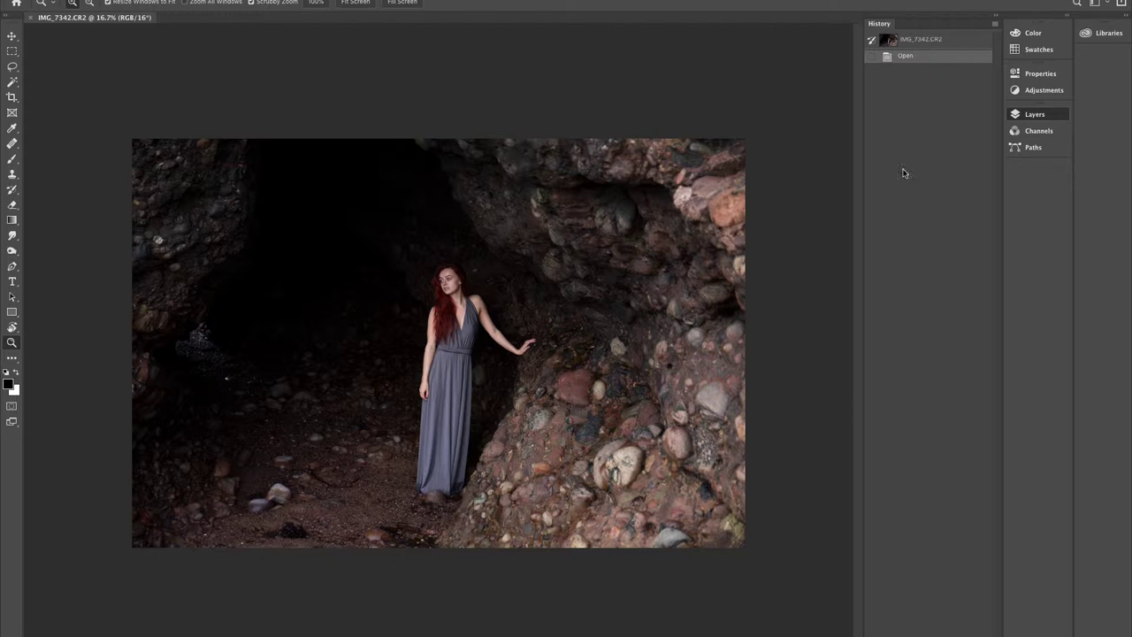
# - Add a new Layer 1 above the Background and set its blend mode to Overlay
pyautogui.click(1031, 115)
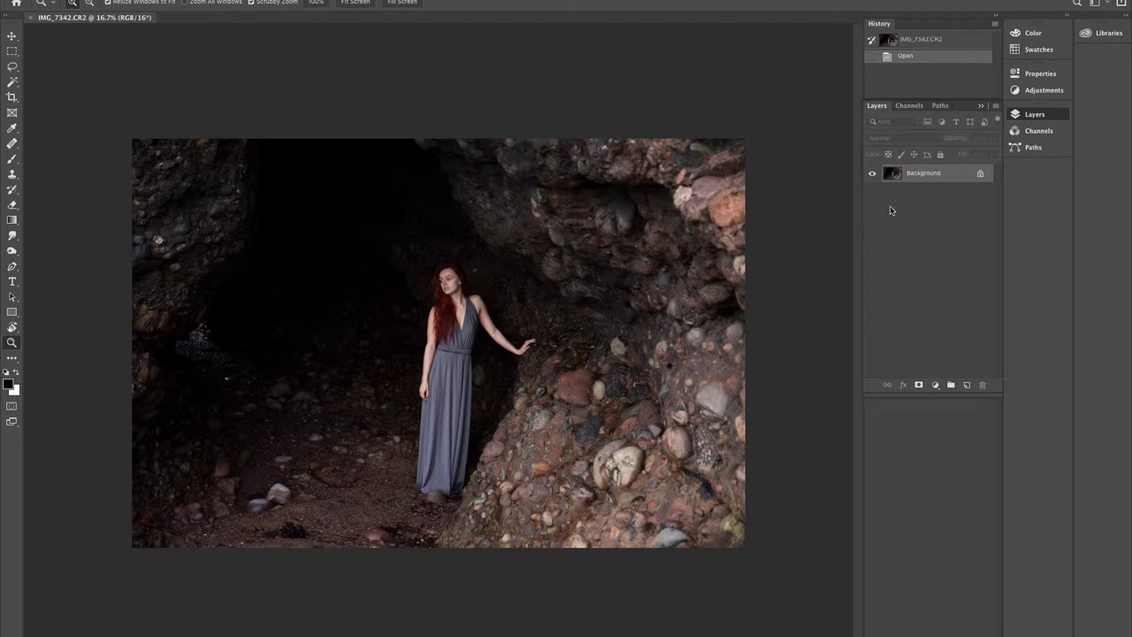
pyautogui.click(967, 387)
pyautogui.click(915, 140)
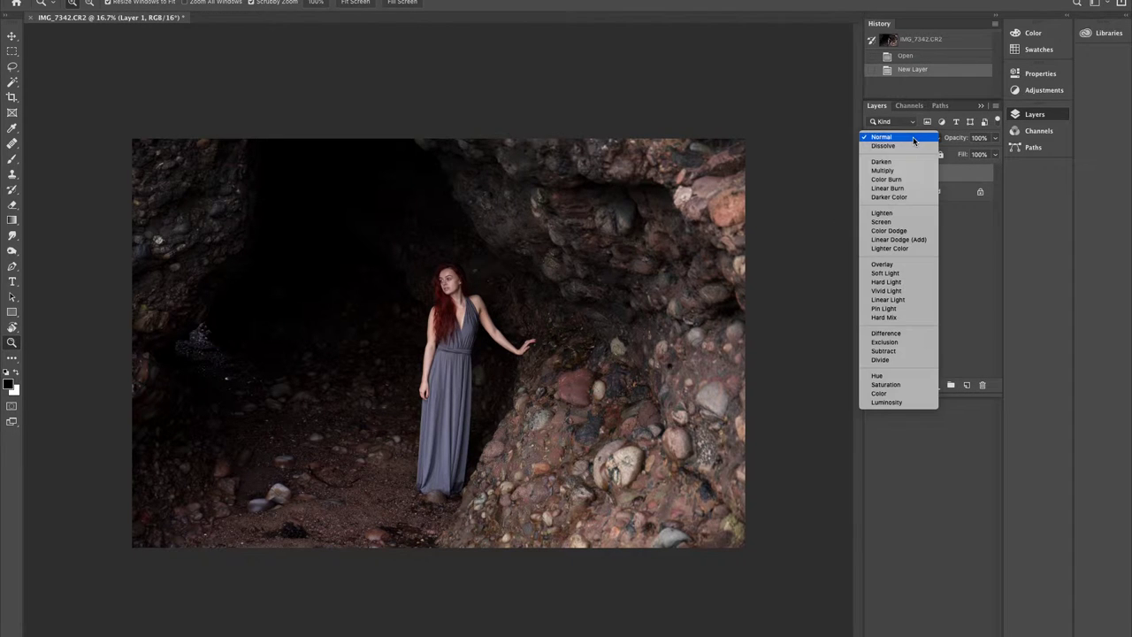
pyautogui.click(893, 264)
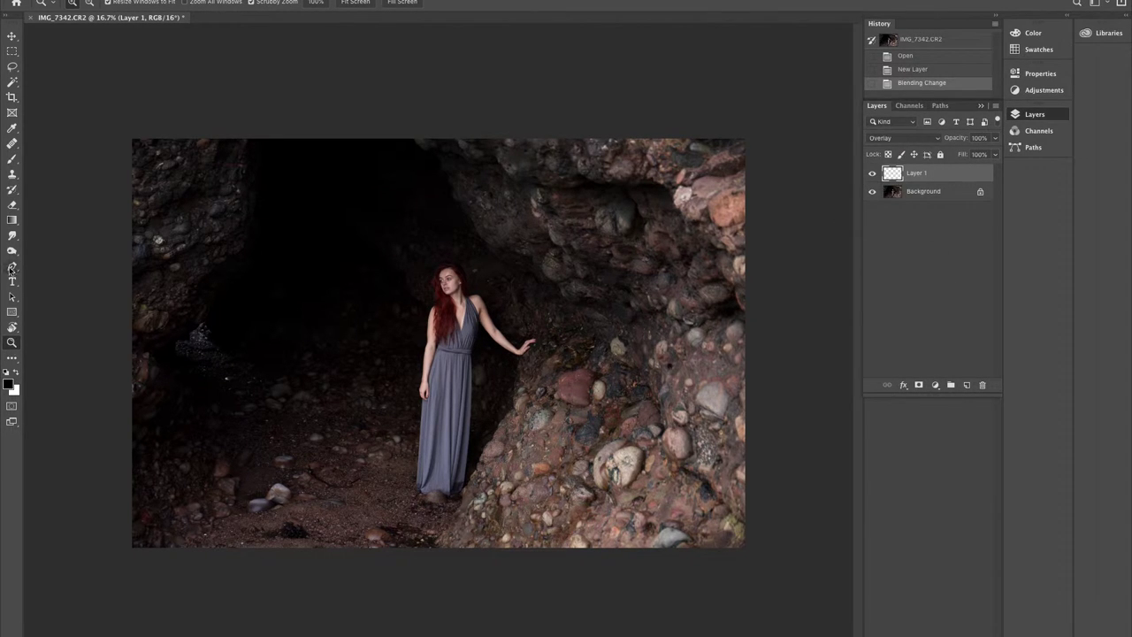
# - Paint white with a 268 px brush over the dark cave behind her
pyautogui.click(13, 162)
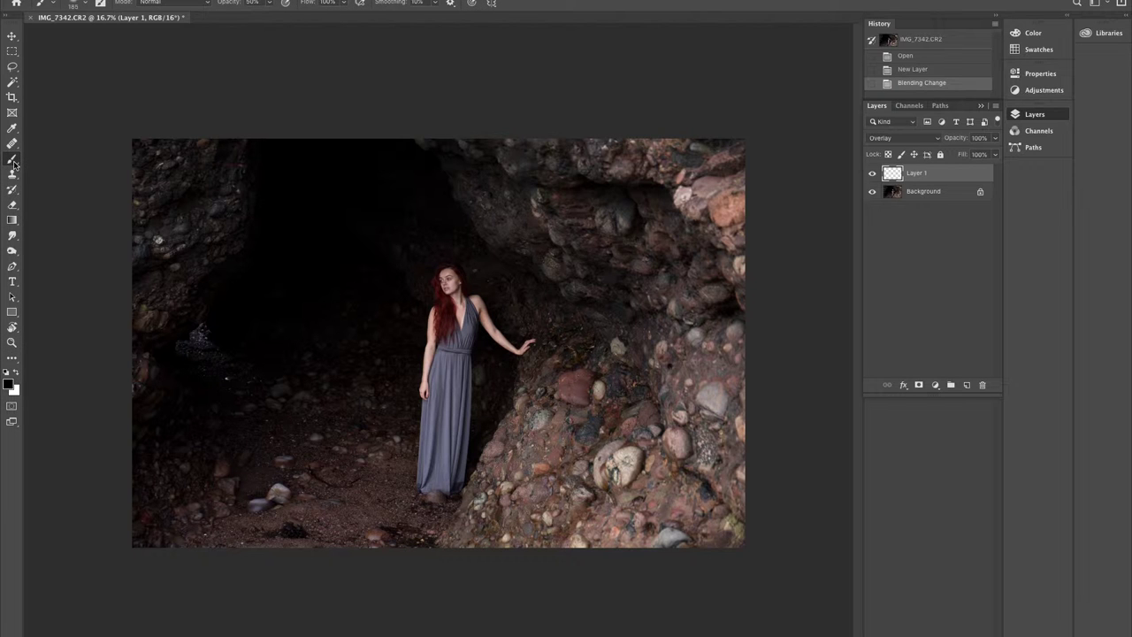
pyautogui.click(10, 383)
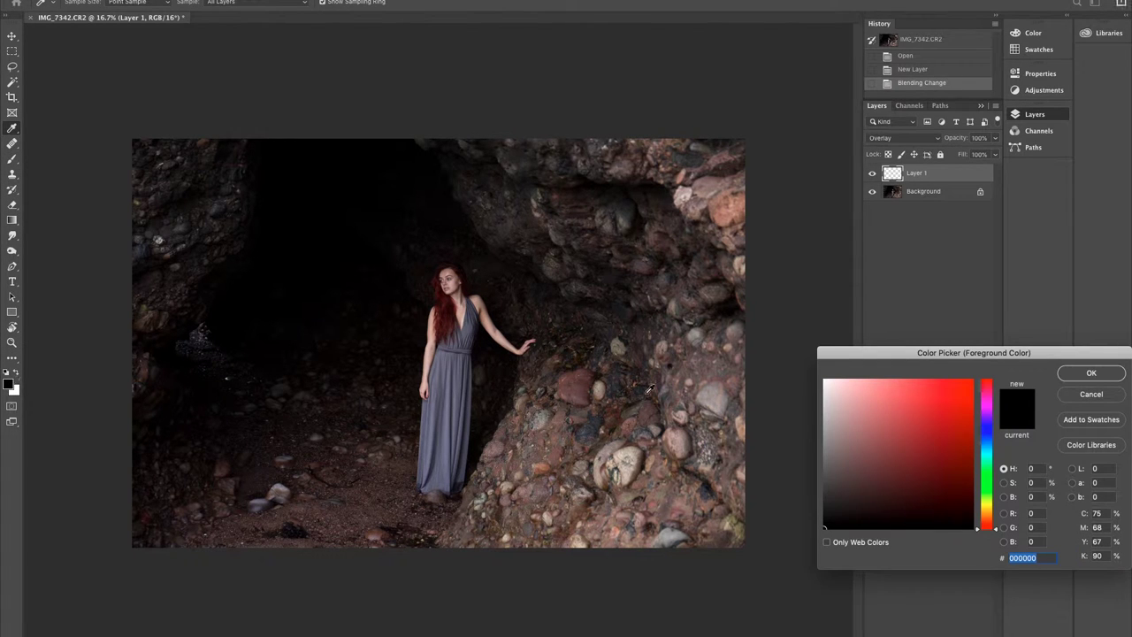
pyautogui.moveTo(823, 387); pyautogui.dragTo(817, 379)
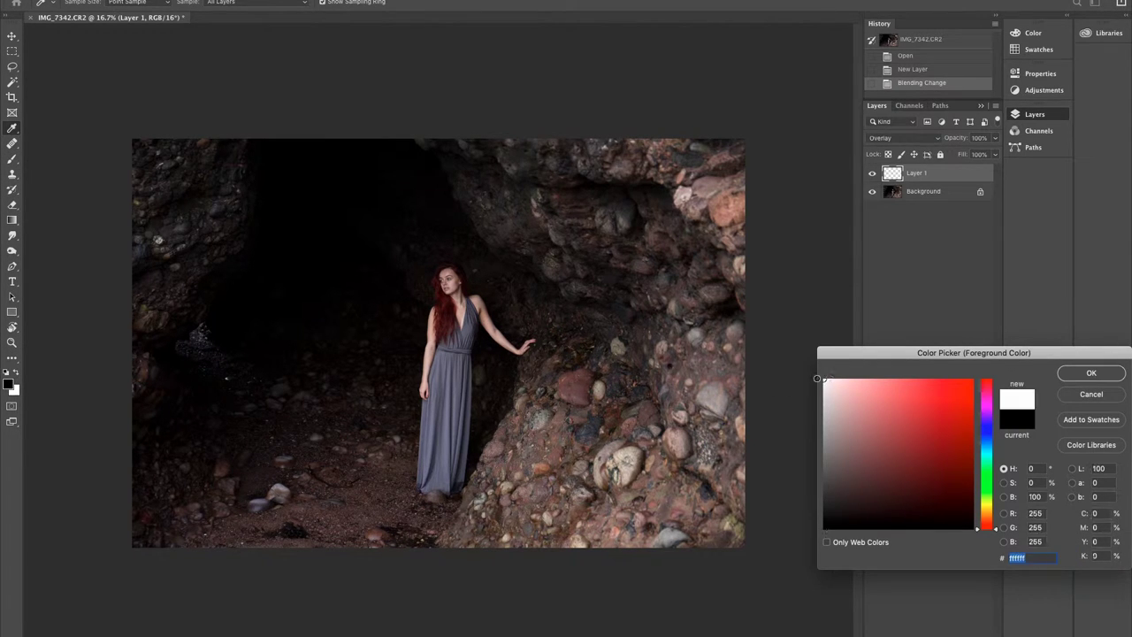
pyautogui.click(1081, 370)
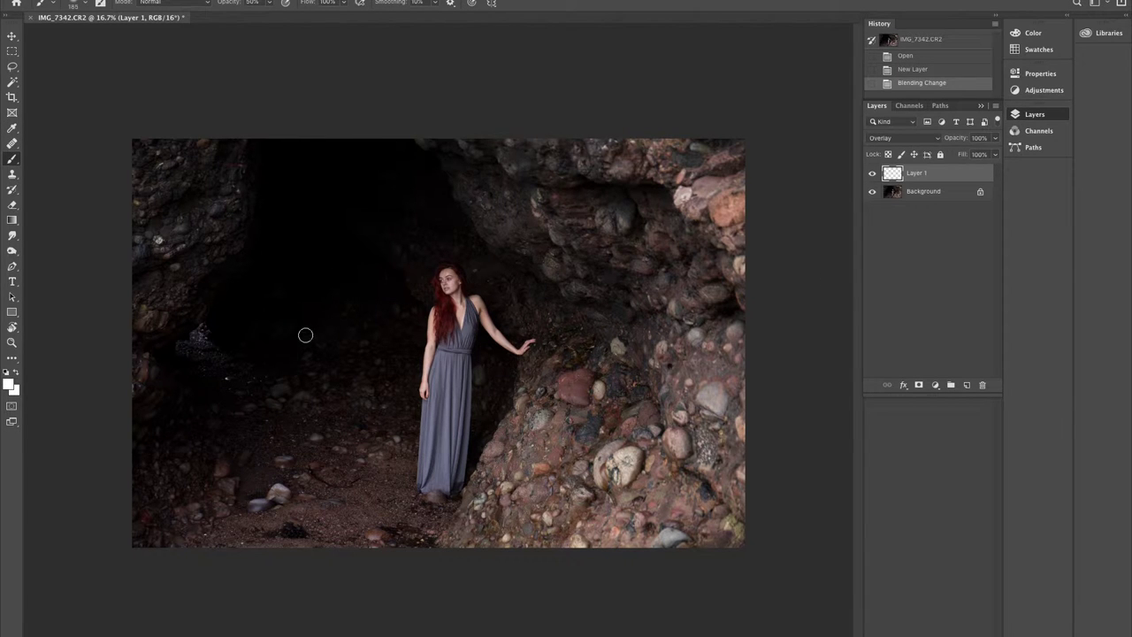
pyautogui.click(82, 3)
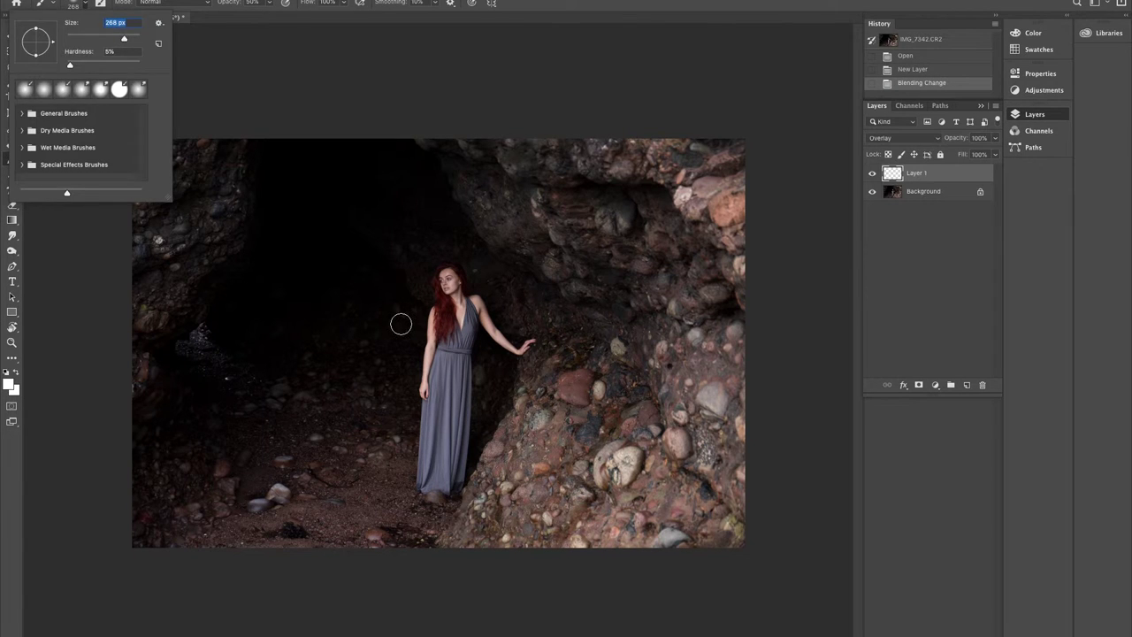
pyautogui.press('Return')
pyautogui.moveTo(391, 293)
pyautogui.mouseDown()
pyautogui.moveTo(362, 263)
pyautogui.moveTo(348, 321)
pyautogui.moveTo(346, 276)
pyautogui.moveTo(349, 301)
pyautogui.mouseUp()
pyautogui.moveTo(355, 356)
pyautogui.mouseDown()
pyautogui.moveTo(323, 272)
pyautogui.moveTo(317, 289)
pyautogui.moveTo(315, 248)
pyautogui.moveTo(284, 254)
pyautogui.moveTo(308, 191)
pyautogui.moveTo(330, 233)
pyautogui.moveTo(368, 228)
pyautogui.moveTo(396, 207)
pyautogui.moveTo(394, 229)
pyautogui.moveTo(376, 235)
pyautogui.moveTo(357, 210)
pyautogui.moveTo(316, 240)
pyautogui.moveTo(303, 188)
pyautogui.moveTo(288, 230)
pyautogui.moveTo(283, 168)
pyautogui.moveTo(255, 170)
pyautogui.moveTo(259, 159)
pyautogui.moveTo(310, 167)
pyautogui.moveTo(307, 179)
pyautogui.moveTo(364, 168)
pyautogui.moveTo(398, 232)
pyautogui.moveTo(398, 318)
pyautogui.moveTo(329, 389)
pyautogui.moveTo(303, 313)
pyautogui.moveTo(257, 305)
pyautogui.moveTo(220, 327)
pyautogui.moveTo(225, 314)
pyautogui.moveTo(237, 374)
pyautogui.moveTo(266, 341)
pyautogui.moveTo(243, 311)
pyautogui.moveTo(215, 406)
pyautogui.moveTo(240, 460)
pyautogui.moveTo(195, 474)
pyautogui.moveTo(237, 411)
pyautogui.moveTo(183, 402)
pyautogui.moveTo(154, 432)
pyautogui.moveTo(255, 473)
pyautogui.moveTo(308, 459)
pyautogui.moveTo(330, 206)
pyautogui.moveTo(331, 271)
pyautogui.moveTo(339, 245)
pyautogui.moveTo(330, 233)
pyautogui.moveTo(304, 253)
pyautogui.moveTo(319, 173)
pyautogui.moveTo(294, 183)
pyautogui.moveTo(276, 156)
pyautogui.moveTo(278, 265)
pyautogui.moveTo(230, 319)
pyautogui.mouseUp()
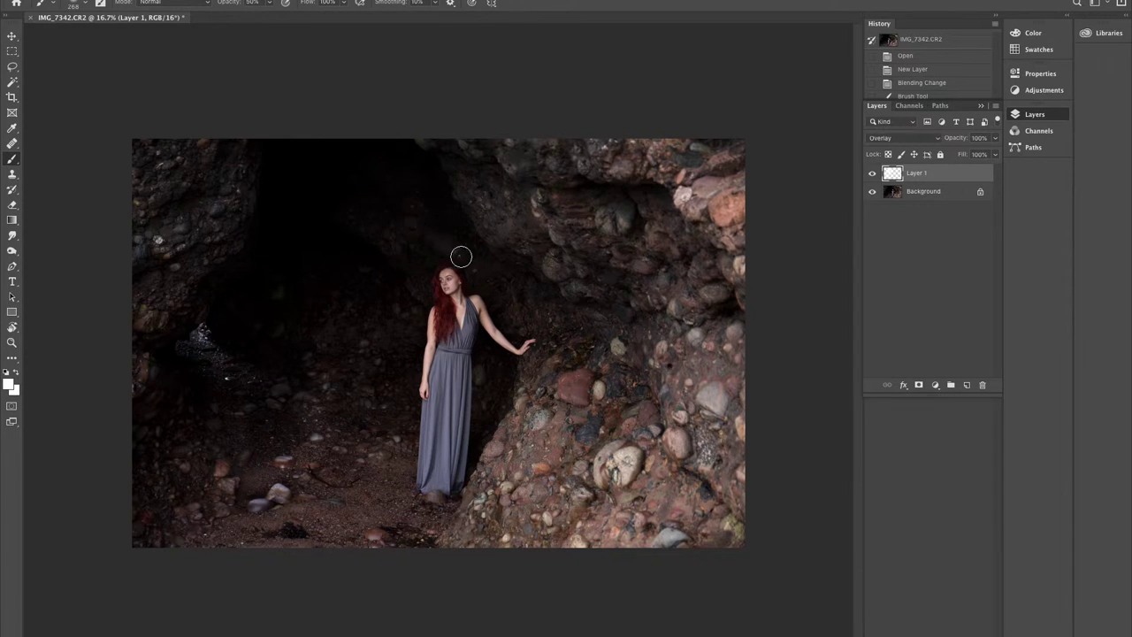
# - Add Layer 2 and Layer 3, setting both to Overlay blend mode
pyautogui.click(967, 386)
pyautogui.click(920, 139)
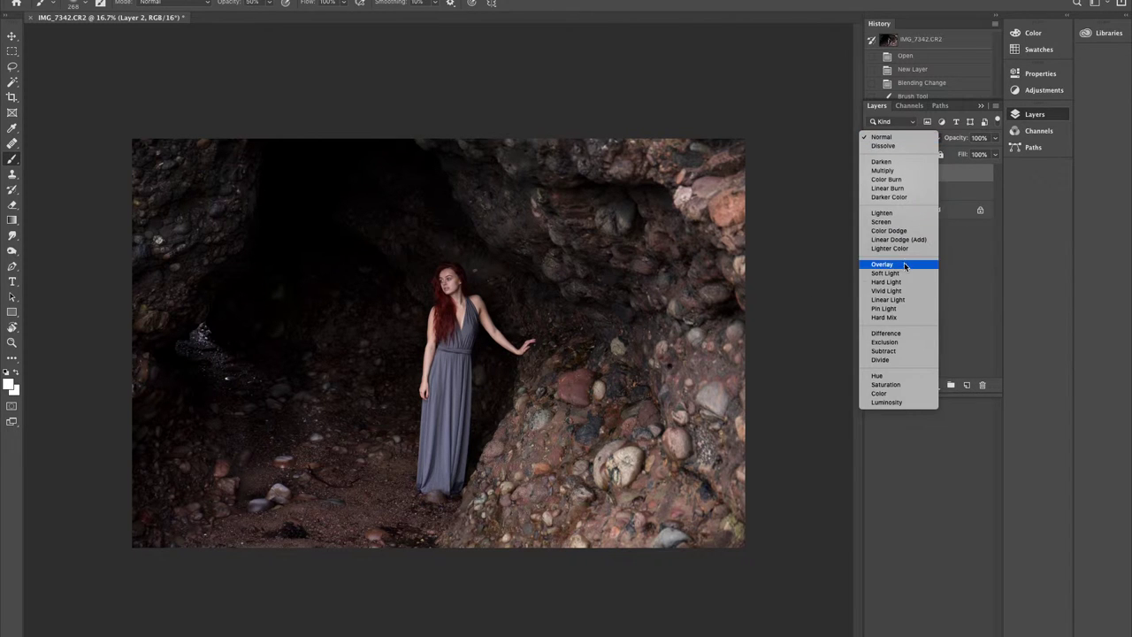
pyautogui.click(908, 265)
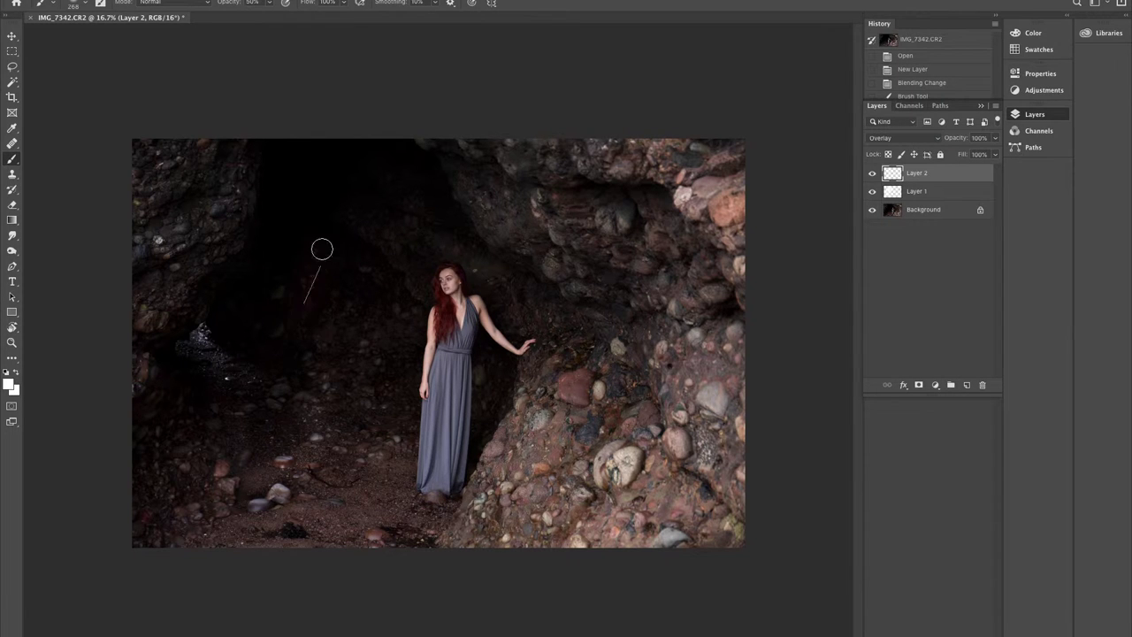
pyautogui.click(966, 386)
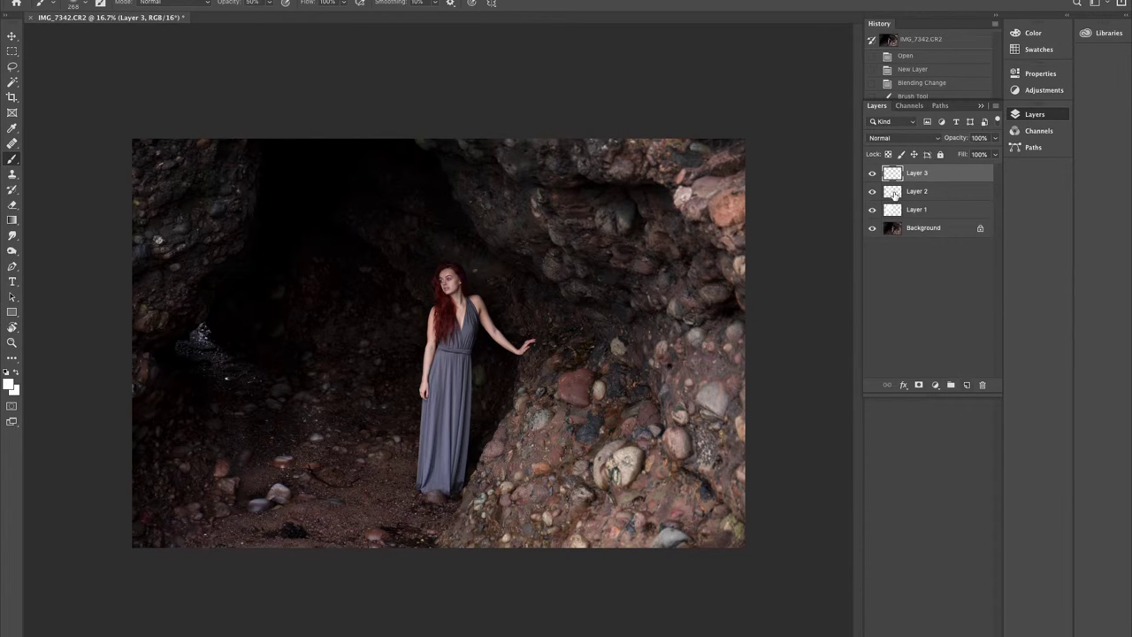
pyautogui.click(896, 140)
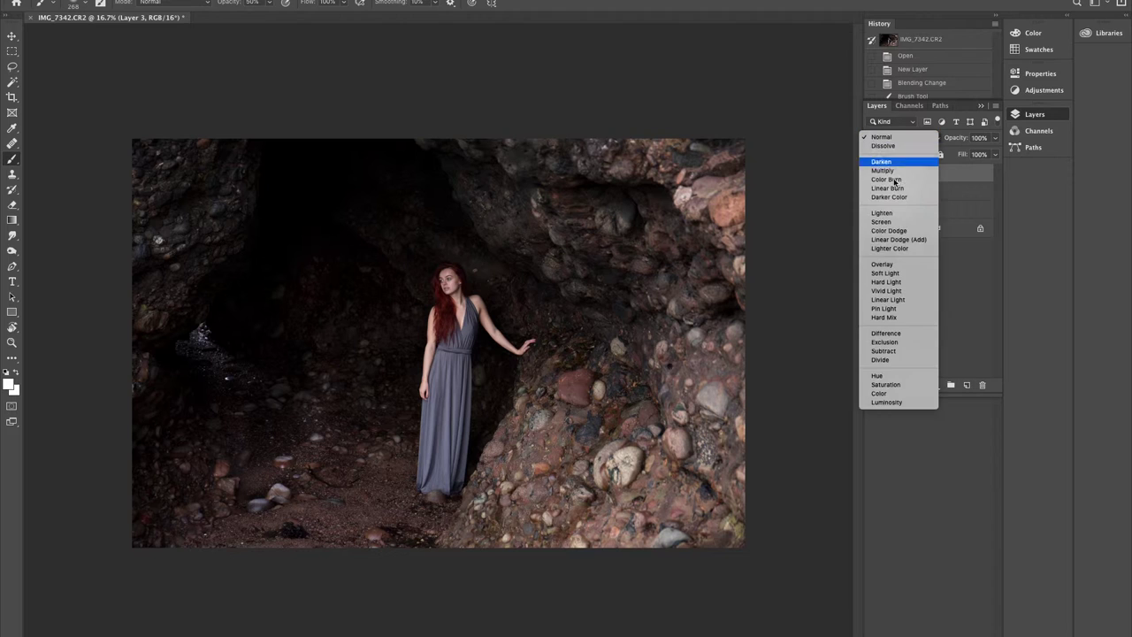
pyautogui.click(889, 267)
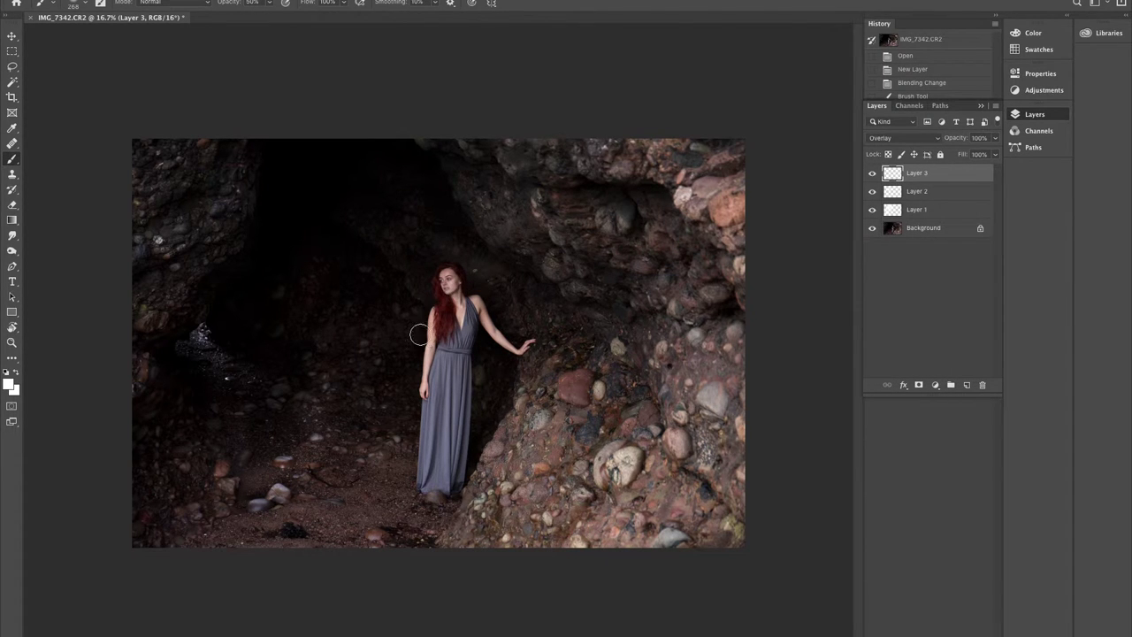
# - Zoom in on the woman's face and hair and shrink the brush to 68 px
pyautogui.click(12, 343)
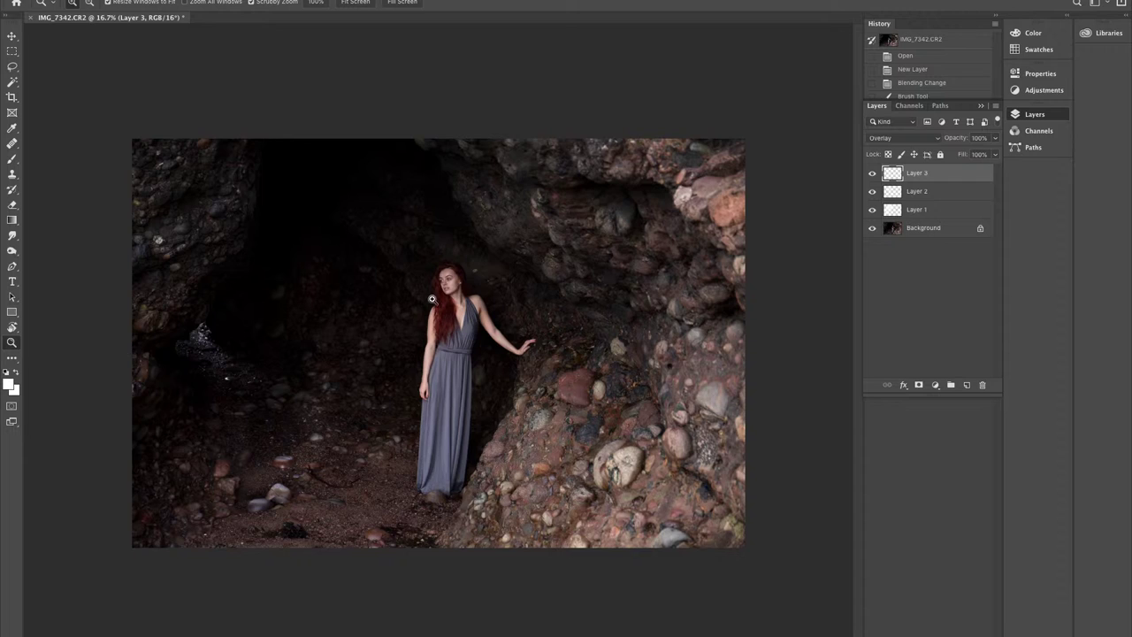
pyautogui.moveTo(432, 300); pyautogui.dragTo(480, 270)
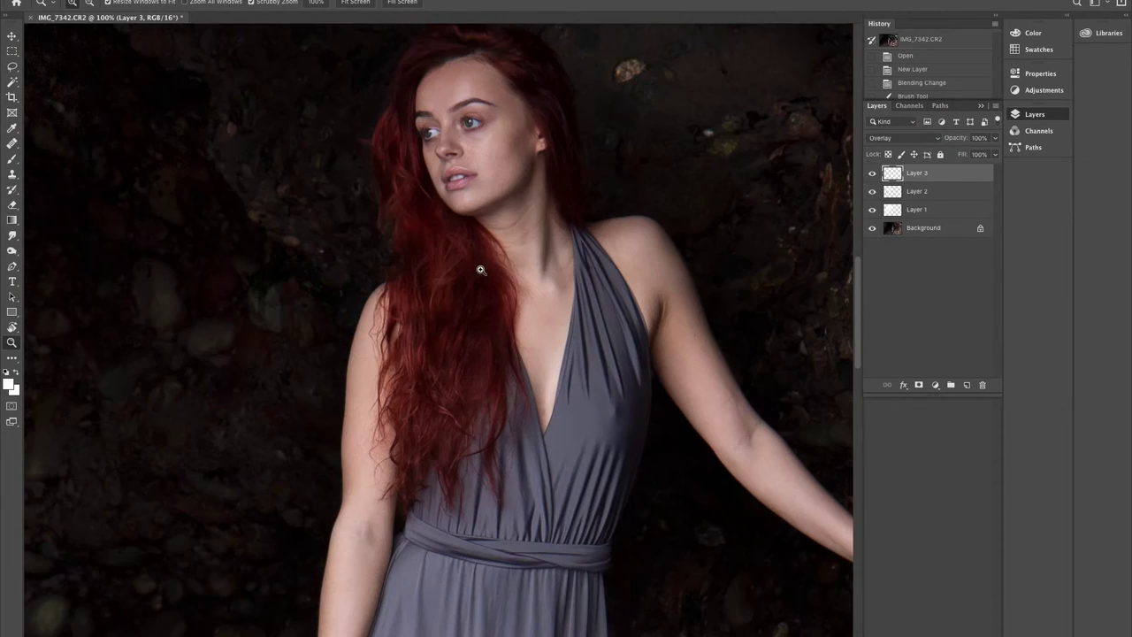
pyautogui.click(13, 159)
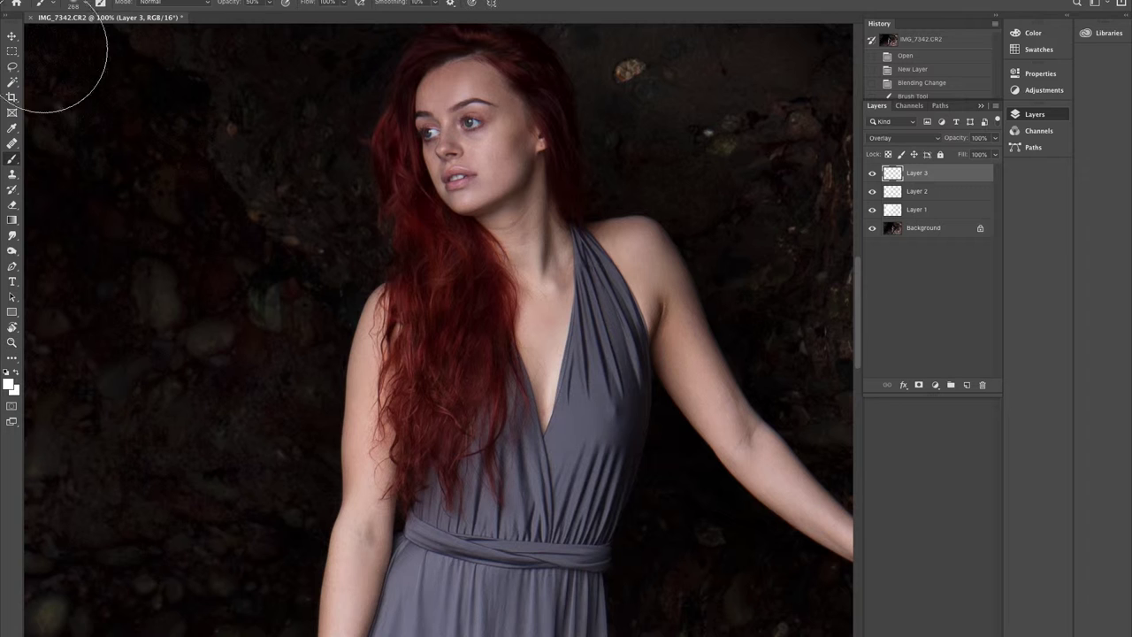
pyautogui.click(86, 5)
pyautogui.moveTo(101, 41); pyautogui.dragTo(88, 41)
pyautogui.click(442, 283)
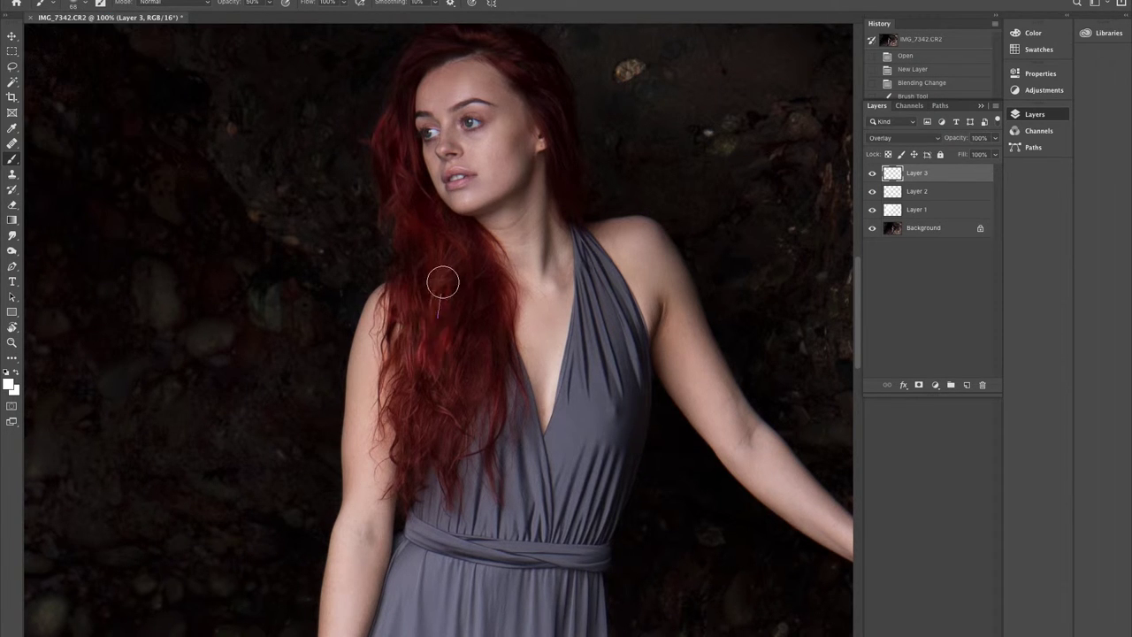
# - Paint white strokes over the red hair strands and down the hair's left edge
pyautogui.moveTo(443, 282)
pyautogui.mouseDown()
pyautogui.moveTo(460, 304)
pyautogui.moveTo(472, 289)
pyautogui.moveTo(477, 332)
pyautogui.moveTo(480, 317)
pyautogui.moveTo(471, 384)
pyautogui.moveTo(419, 452)
pyautogui.moveTo(399, 140)
pyautogui.moveTo(435, 224)
pyautogui.moveTo(471, 252)
pyautogui.moveTo(488, 388)
pyautogui.moveTo(446, 233)
pyautogui.moveTo(417, 157)
pyautogui.moveTo(395, 142)
pyautogui.moveTo(424, 61)
pyautogui.moveTo(479, 41)
pyautogui.moveTo(505, 52)
pyautogui.moveTo(543, 93)
pyautogui.moveTo(573, 187)
pyautogui.moveTo(558, 105)
pyautogui.moveTo(534, 61)
pyautogui.moveTo(495, 42)
pyautogui.mouseUp()
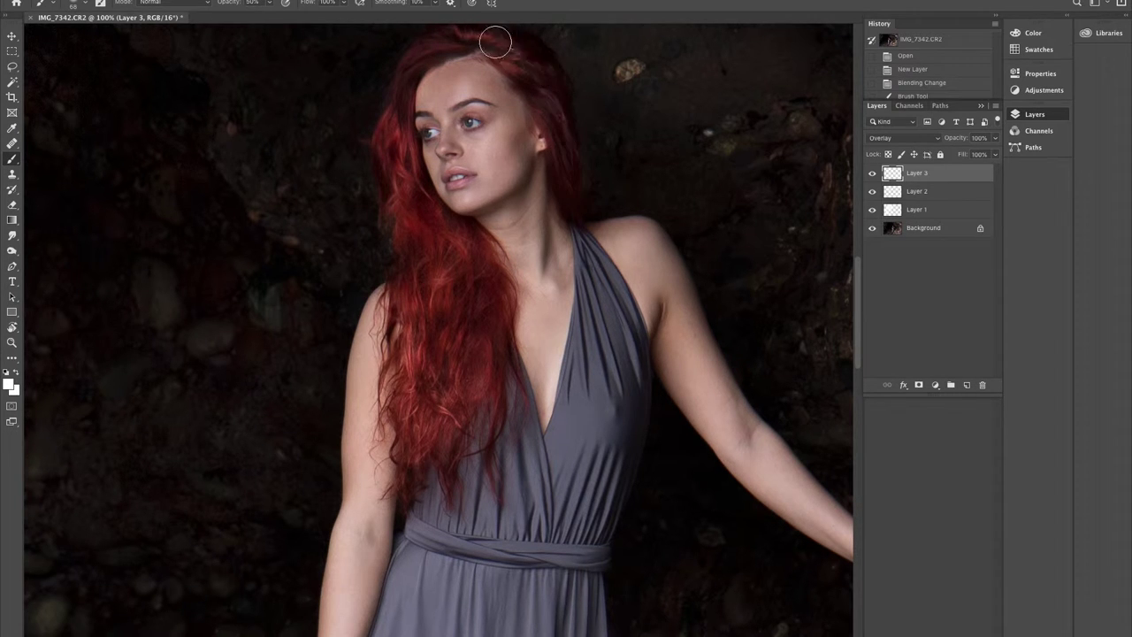
pyautogui.moveTo(857, 320); pyautogui.dragTo(857, 285)
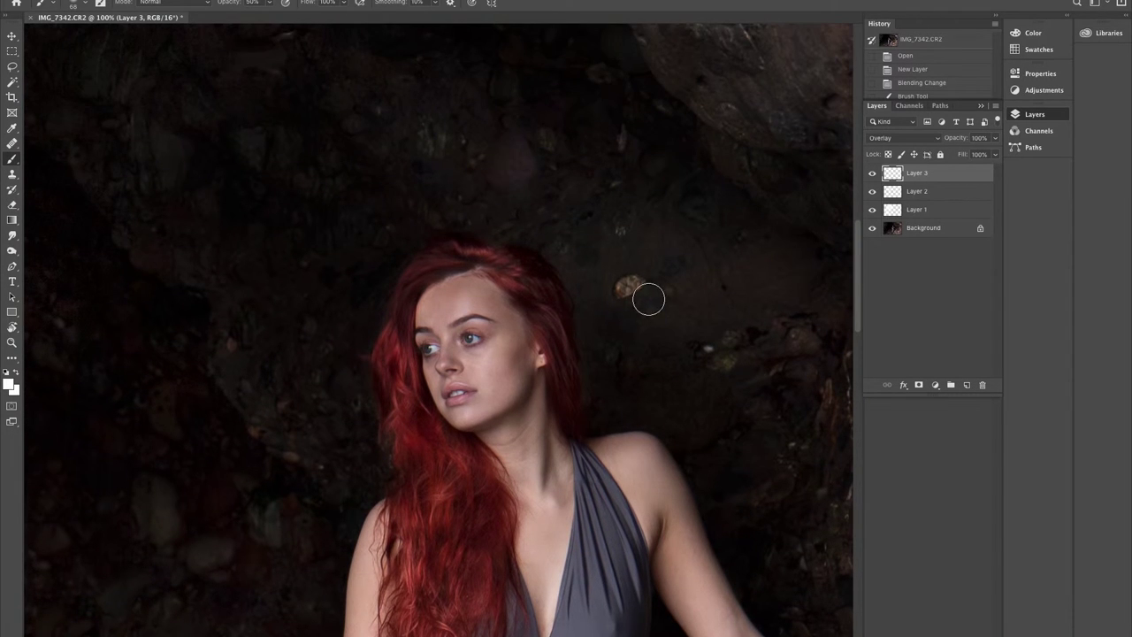
pyautogui.moveTo(438, 273)
pyautogui.mouseDown()
pyautogui.moveTo(397, 298)
pyautogui.moveTo(389, 376)
pyautogui.mouseUp()
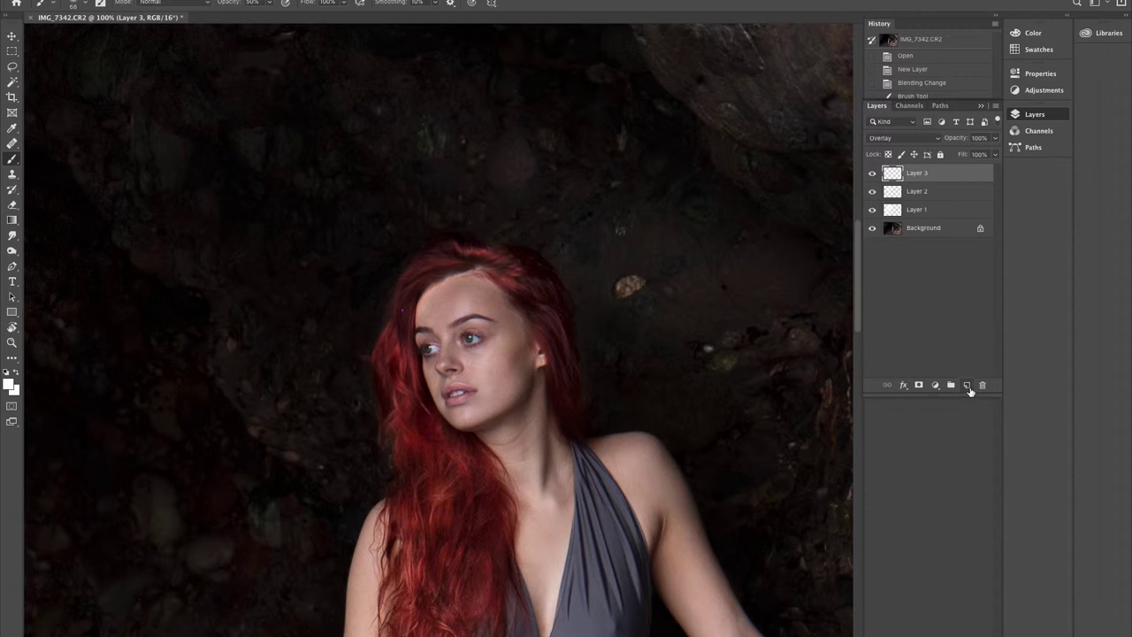
# - Add Layer 4 in Overlay mode and paint white over the hair's crown and left side
pyautogui.click(967, 385)
pyautogui.click(919, 140)
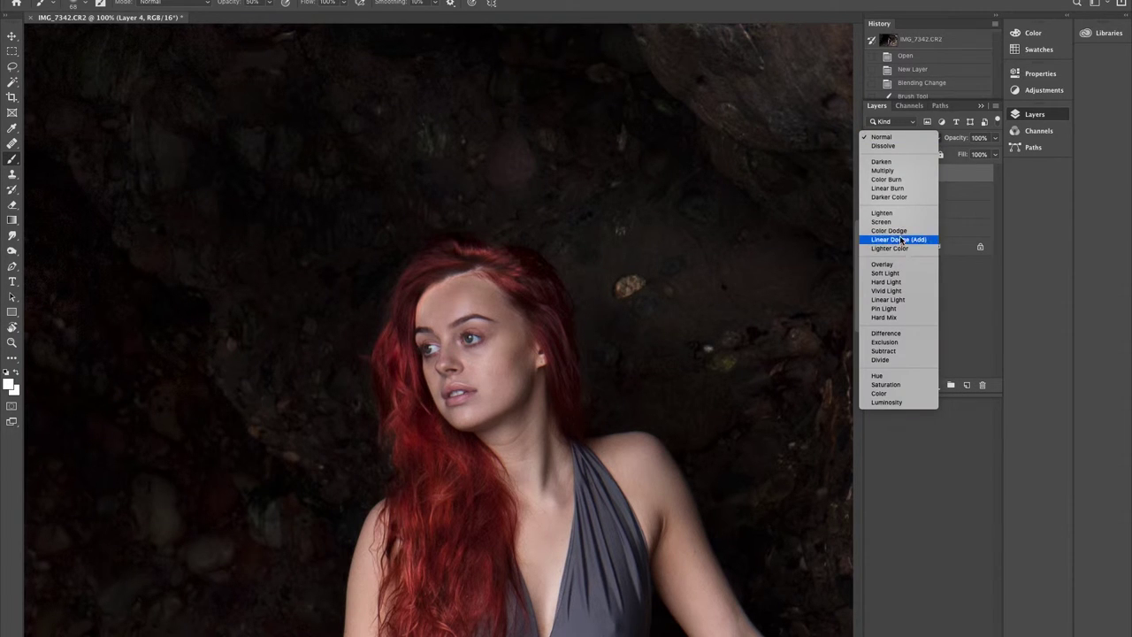
pyautogui.click(893, 265)
pyautogui.moveTo(460, 268)
pyautogui.mouseDown()
pyautogui.moveTo(412, 288)
pyautogui.moveTo(403, 351)
pyautogui.moveTo(417, 292)
pyautogui.moveTo(433, 275)
pyautogui.moveTo(493, 266)
pyautogui.moveTo(484, 257)
pyautogui.moveTo(535, 297)
pyautogui.moveTo(509, 288)
pyautogui.moveTo(396, 342)
pyautogui.mouseUp()
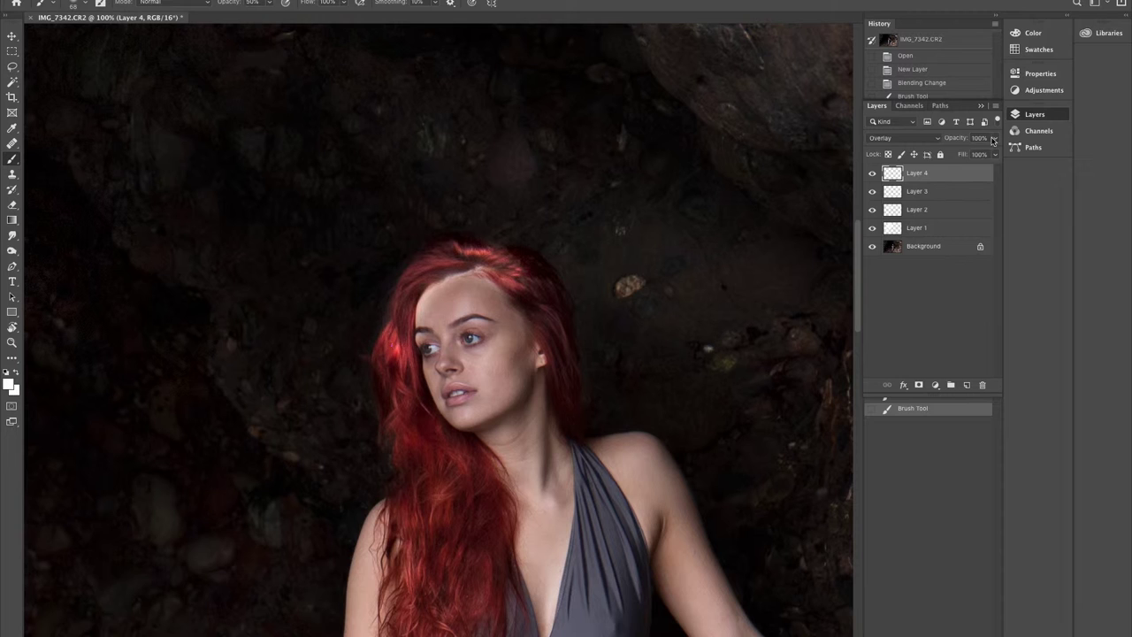
# - Lower Layer 4's opacity to 35% to soften the hair highlight
pyautogui.click(994, 139)
pyautogui.click(969, 154)
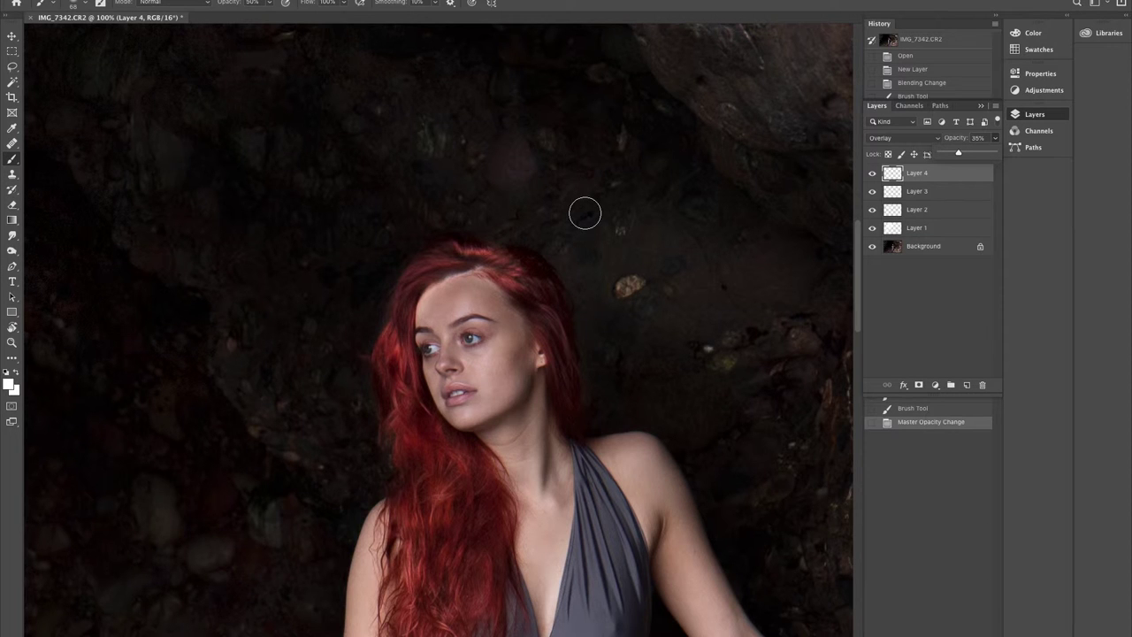
pyautogui.click(12, 343)
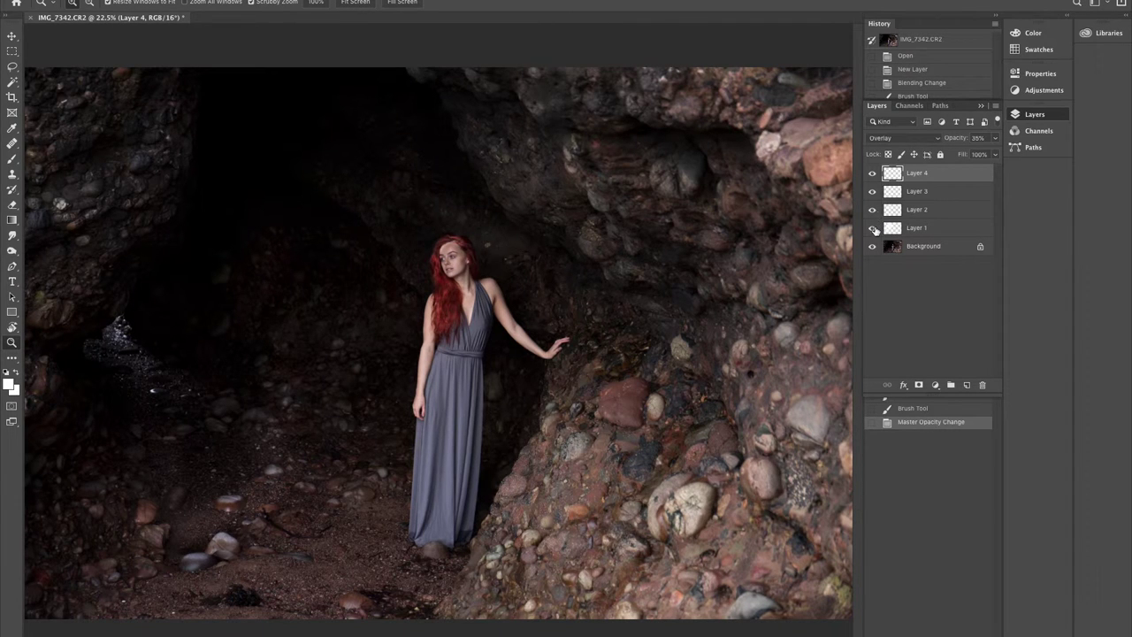
# - Hide Layers 4, 3, 2 and 1 in turn, then show them all again
pyautogui.click(873, 174)
pyautogui.click(873, 191)
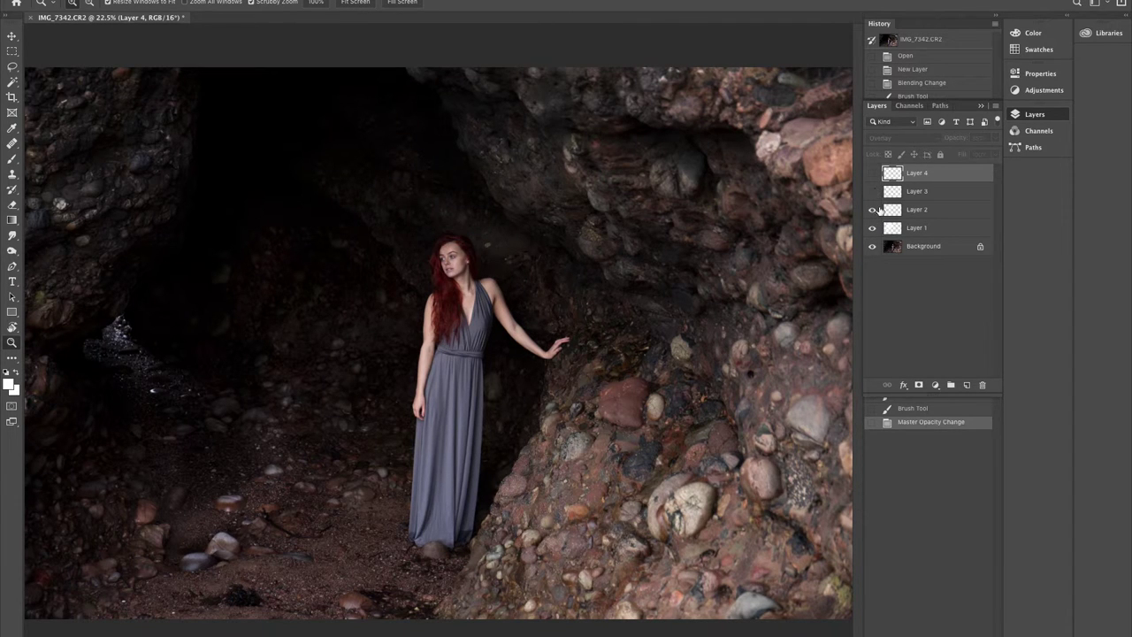
pyautogui.click(874, 210)
pyautogui.click(873, 228)
pyautogui.click(873, 228)
pyautogui.click(874, 210)
pyautogui.click(873, 192)
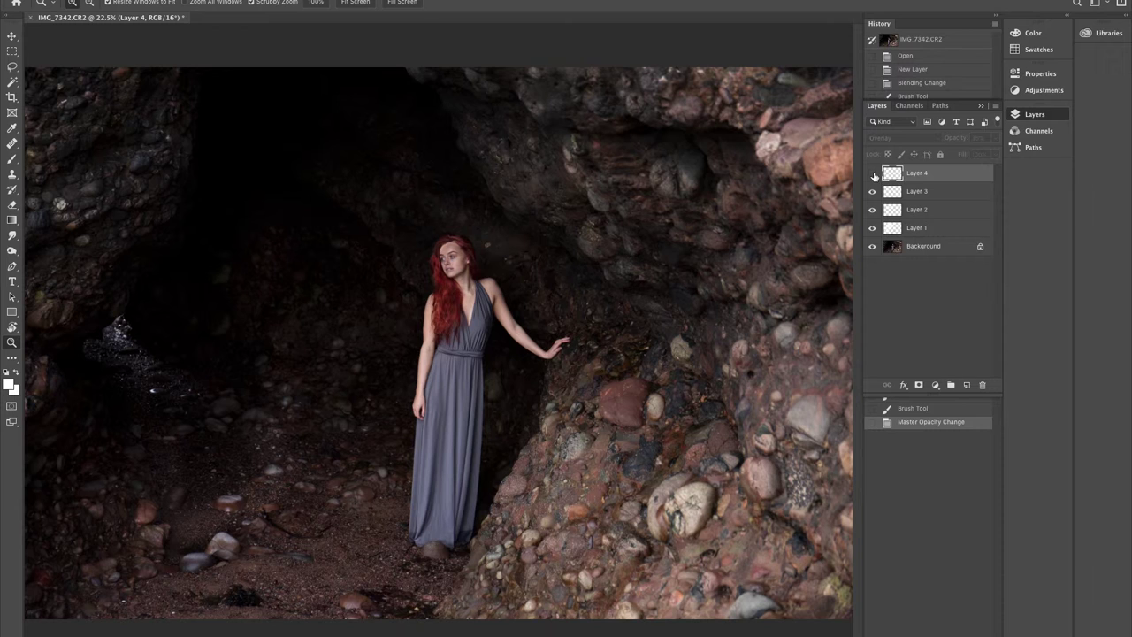
pyautogui.click(874, 174)
# - Compare the hair with Layers 4 and 3 toggled, leaving Layer 3 hidden and selected
pyautogui.click(874, 175)
pyautogui.click(874, 192)
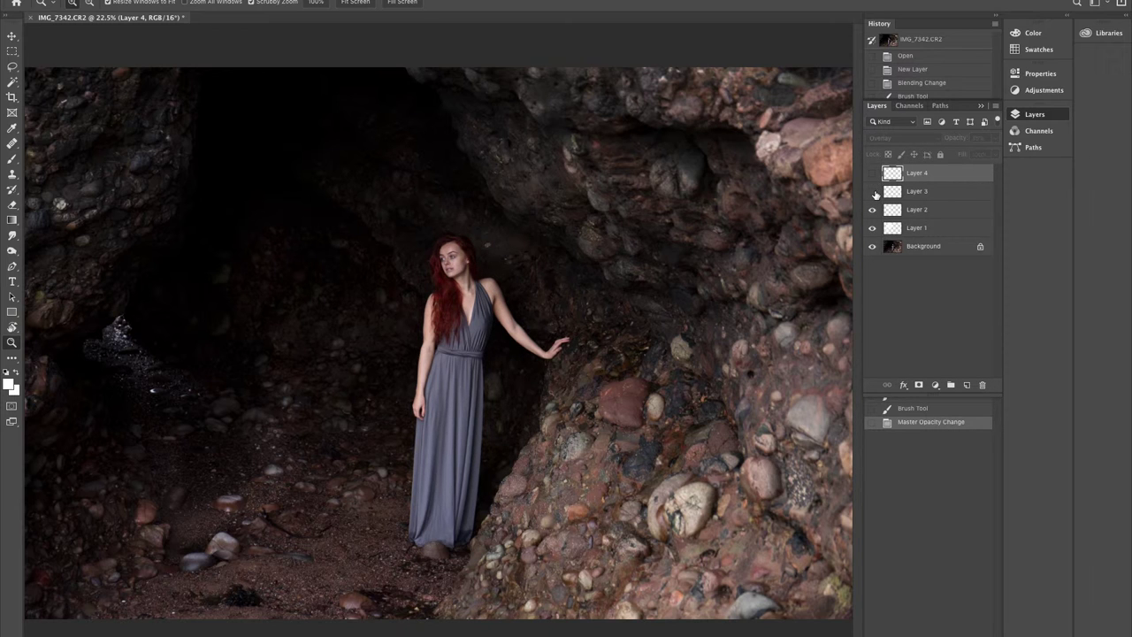
pyautogui.click(874, 174)
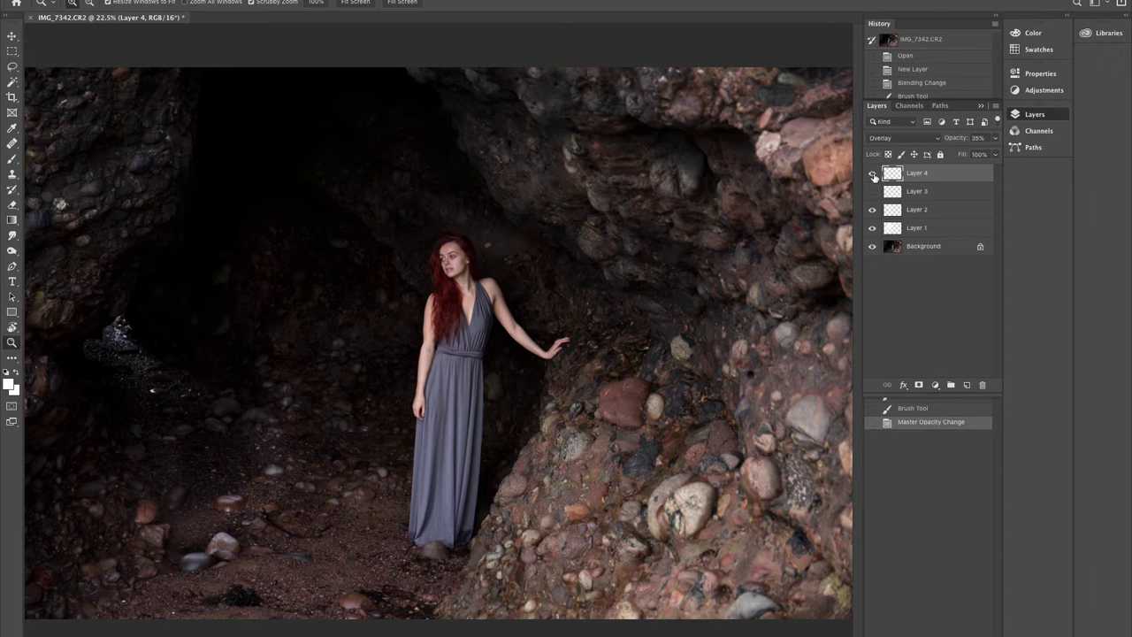
pyautogui.click(874, 192)
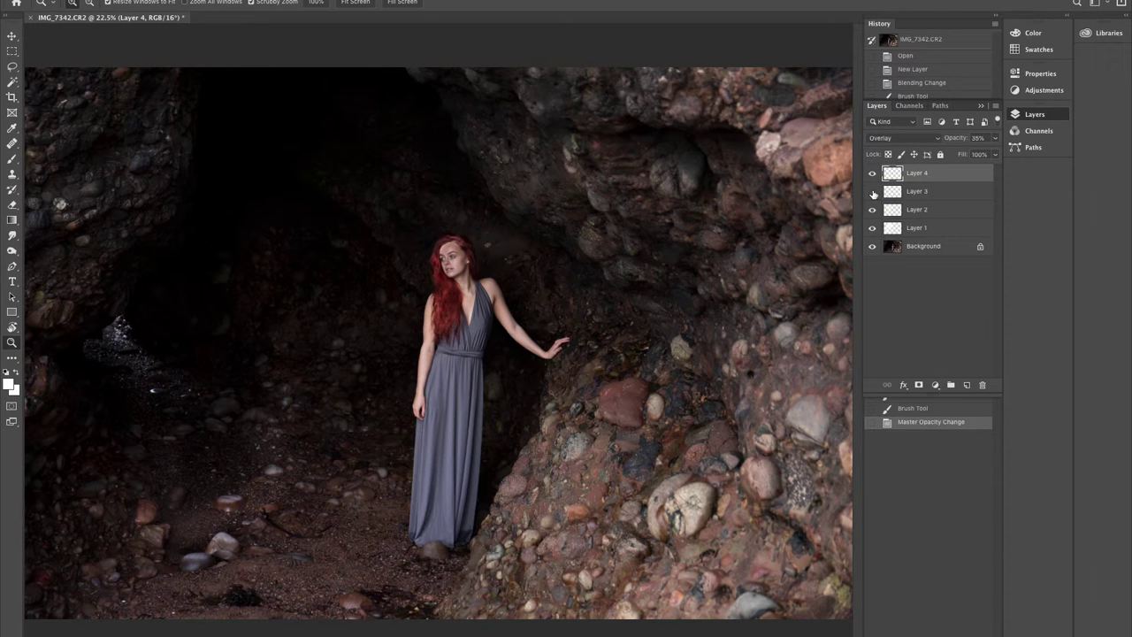
pyautogui.click(874, 194)
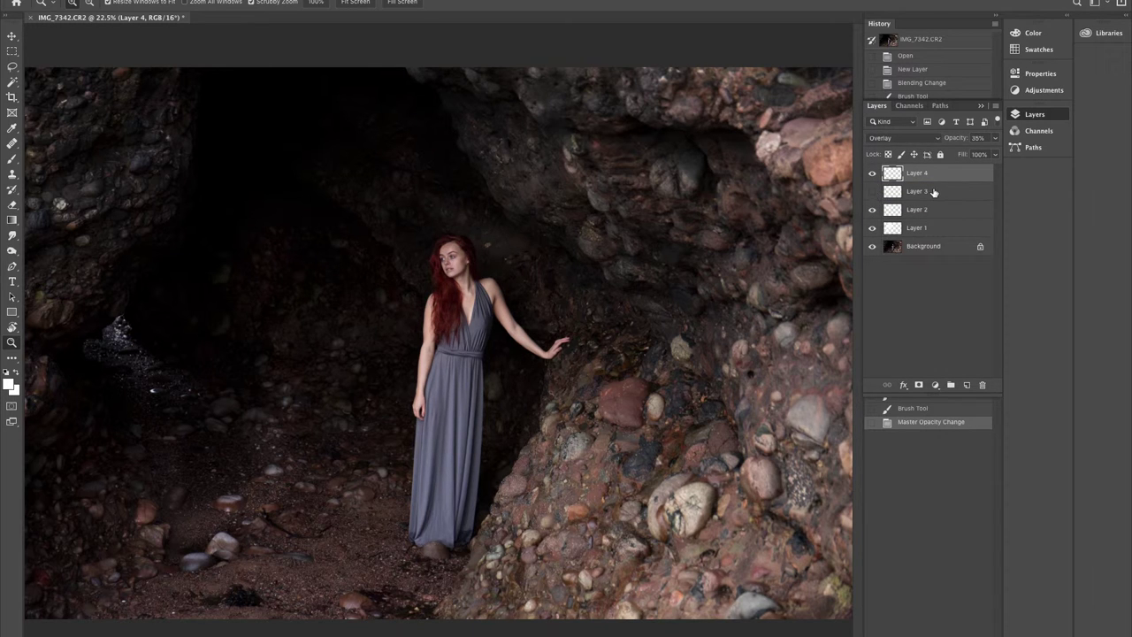
pyautogui.click(935, 193)
# - Delete Layer 3 and add a new Layer 5 set to Overlay blending
pyautogui.moveTo(946, 189); pyautogui.dragTo(981, 386)
pyautogui.click(967, 385)
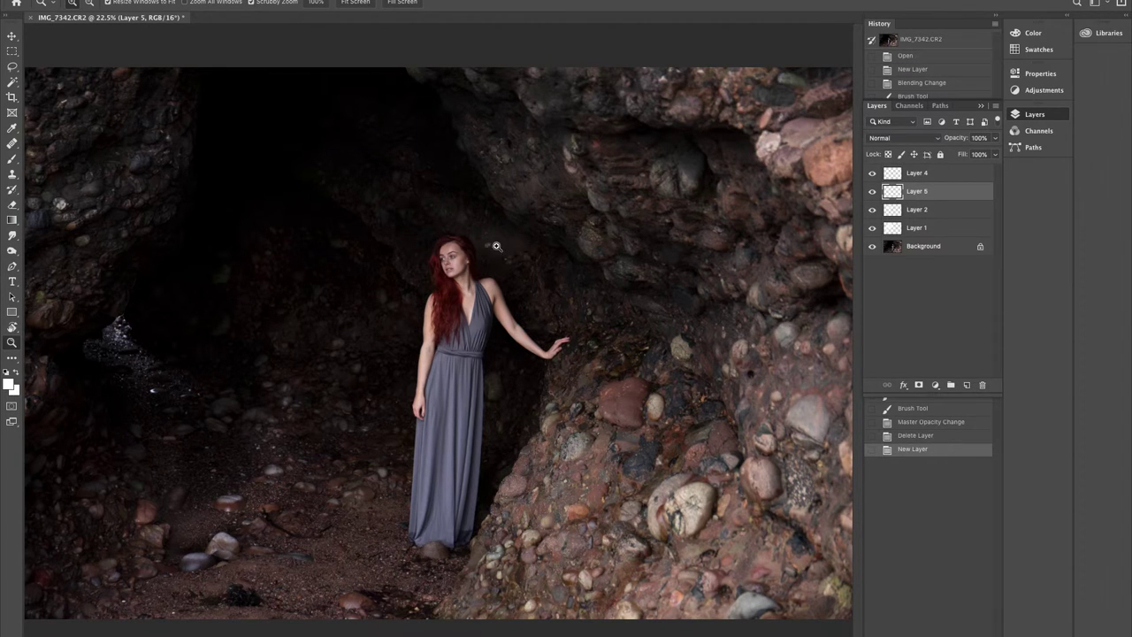
pyautogui.moveTo(448, 259); pyautogui.dragTo(584, 253)
pyautogui.click(895, 138)
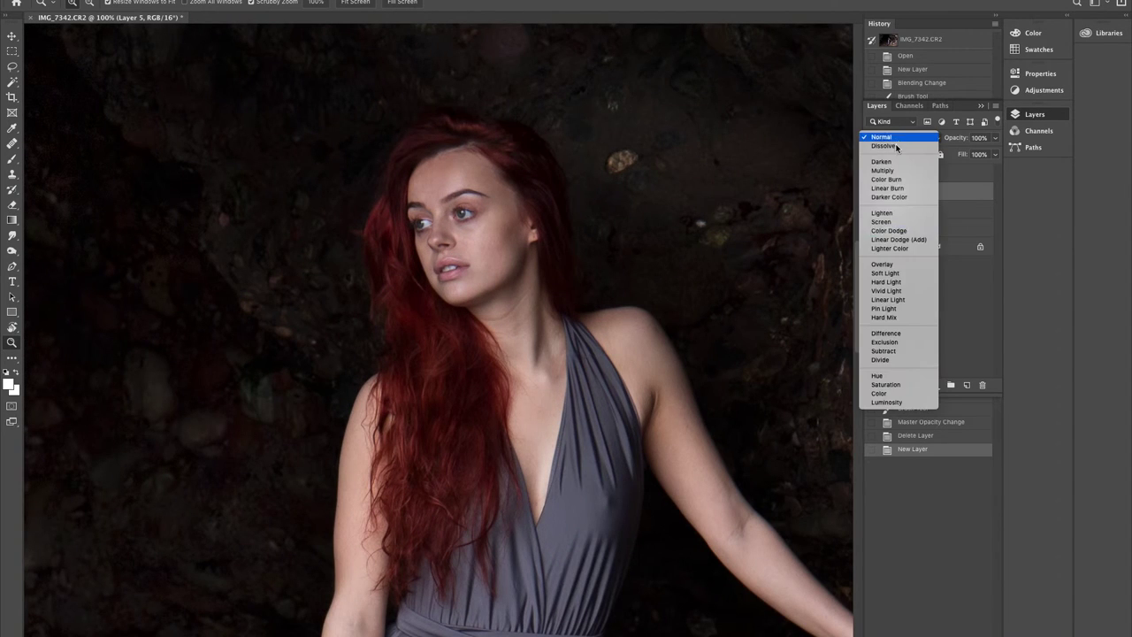
pyautogui.click(899, 268)
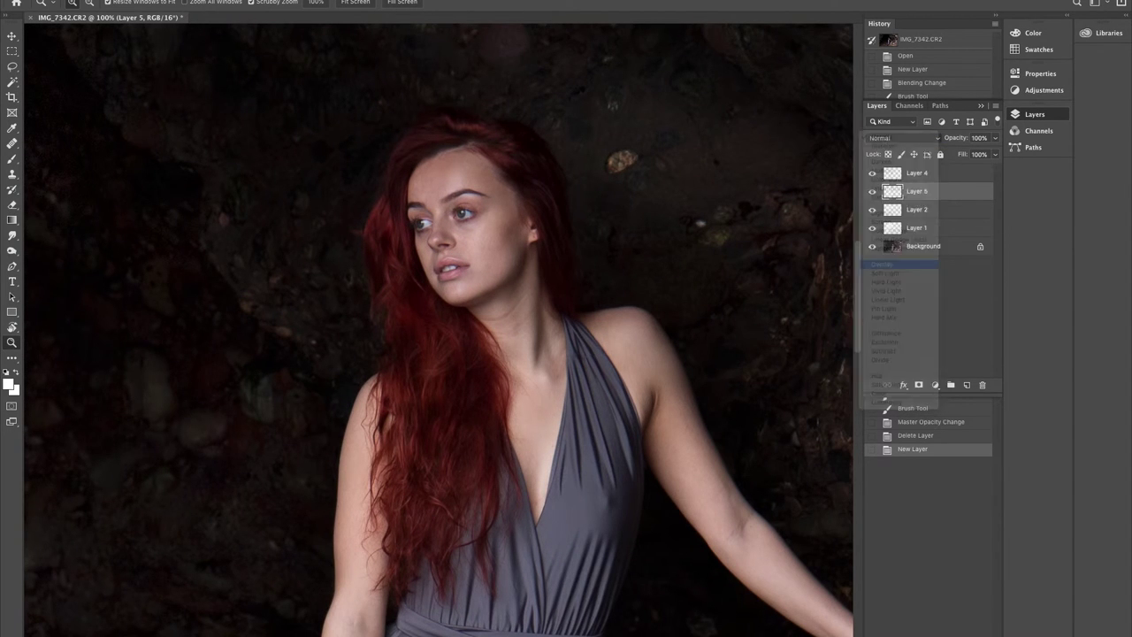
# - Paint white over the hair left of the neck, up the outer edge and across the crown
pyautogui.click(12, 159)
pyautogui.moveTo(415, 325)
pyautogui.mouseDown()
pyautogui.moveTo(402, 295)
pyautogui.moveTo(455, 342)
pyautogui.moveTo(470, 455)
pyautogui.moveTo(474, 399)
pyautogui.moveTo(481, 419)
pyautogui.moveTo(446, 461)
pyautogui.moveTo(443, 442)
pyautogui.moveTo(409, 532)
pyautogui.moveTo(407, 460)
pyautogui.moveTo(408, 503)
pyautogui.moveTo(417, 520)
pyautogui.moveTo(444, 530)
pyautogui.moveTo(440, 548)
pyautogui.moveTo(476, 377)
pyautogui.moveTo(407, 305)
pyautogui.moveTo(392, 229)
pyautogui.moveTo(383, 265)
pyautogui.mouseUp()
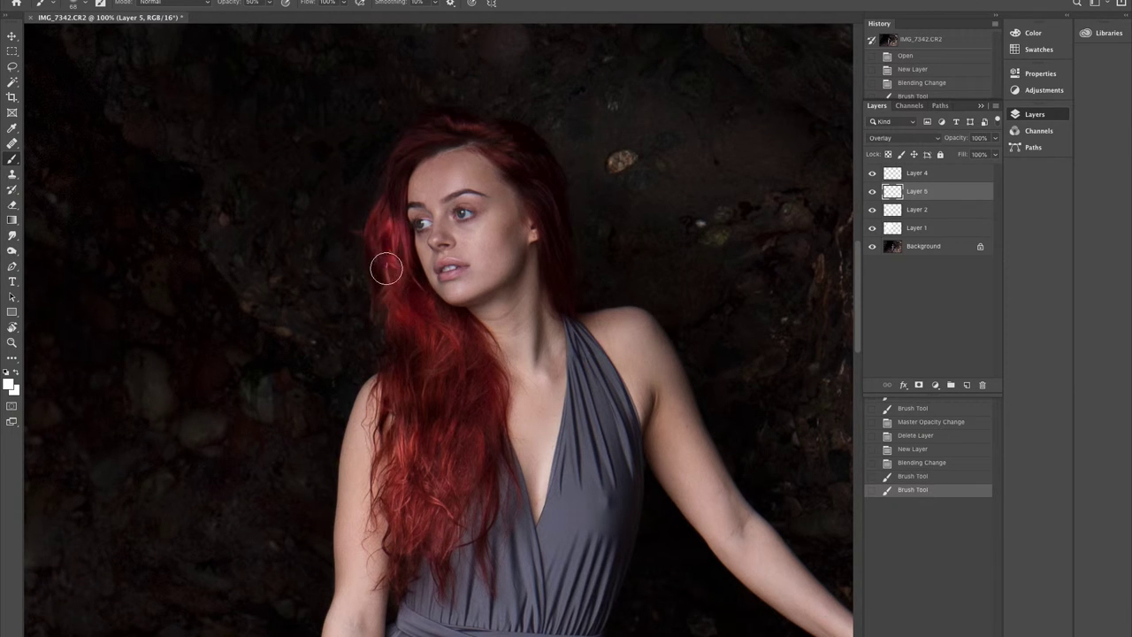
pyautogui.moveTo(391, 188)
pyautogui.mouseDown()
pyautogui.moveTo(405, 144)
pyautogui.moveTo(453, 125)
pyautogui.mouseUp()
pyautogui.moveTo(455, 125)
pyautogui.mouseDown()
pyautogui.moveTo(542, 158)
pyautogui.moveTo(524, 152)
pyautogui.moveTo(551, 195)
pyautogui.moveTo(521, 157)
pyautogui.moveTo(559, 218)
pyautogui.moveTo(571, 284)
pyautogui.mouseUp()
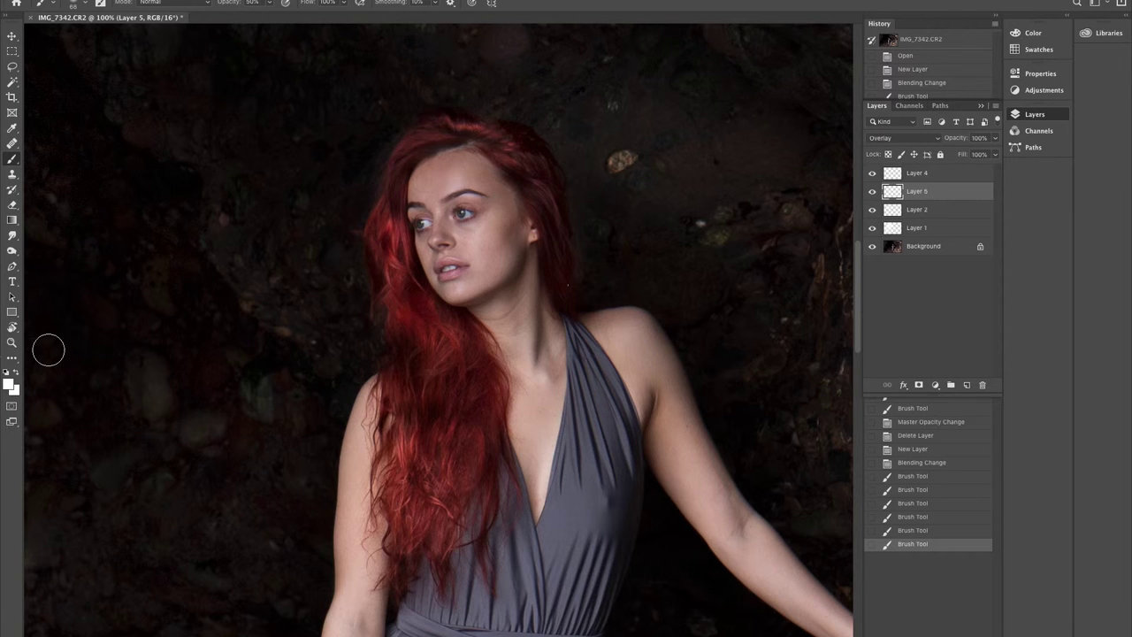
pyautogui.click(12, 342)
pyautogui.click(356, 2)
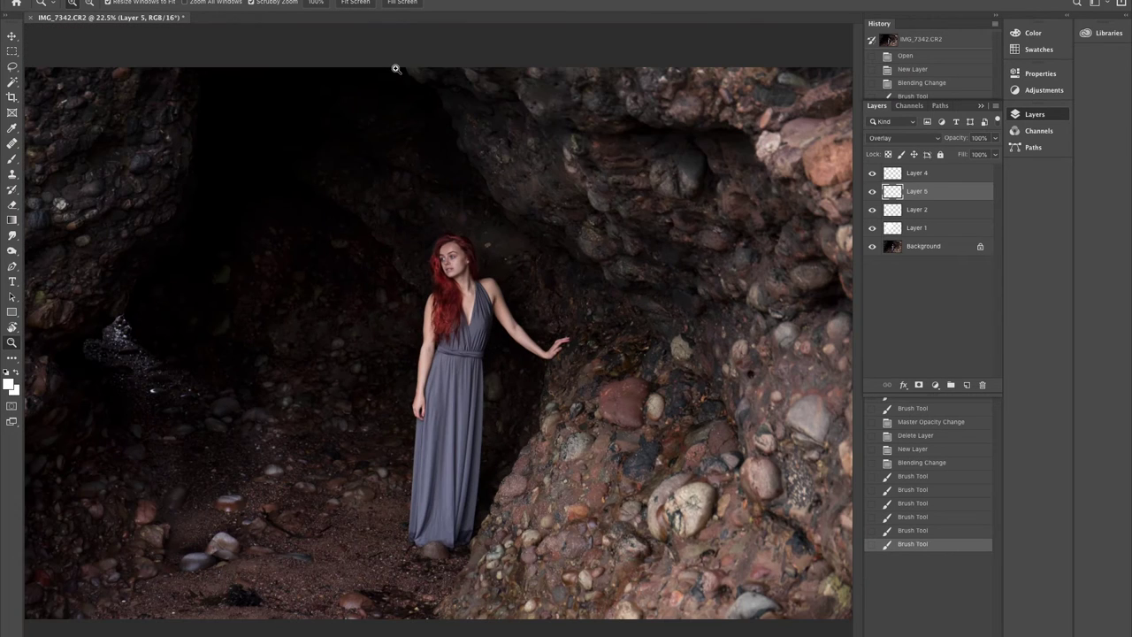
pyautogui.click(872, 192)
pyautogui.click(872, 192)
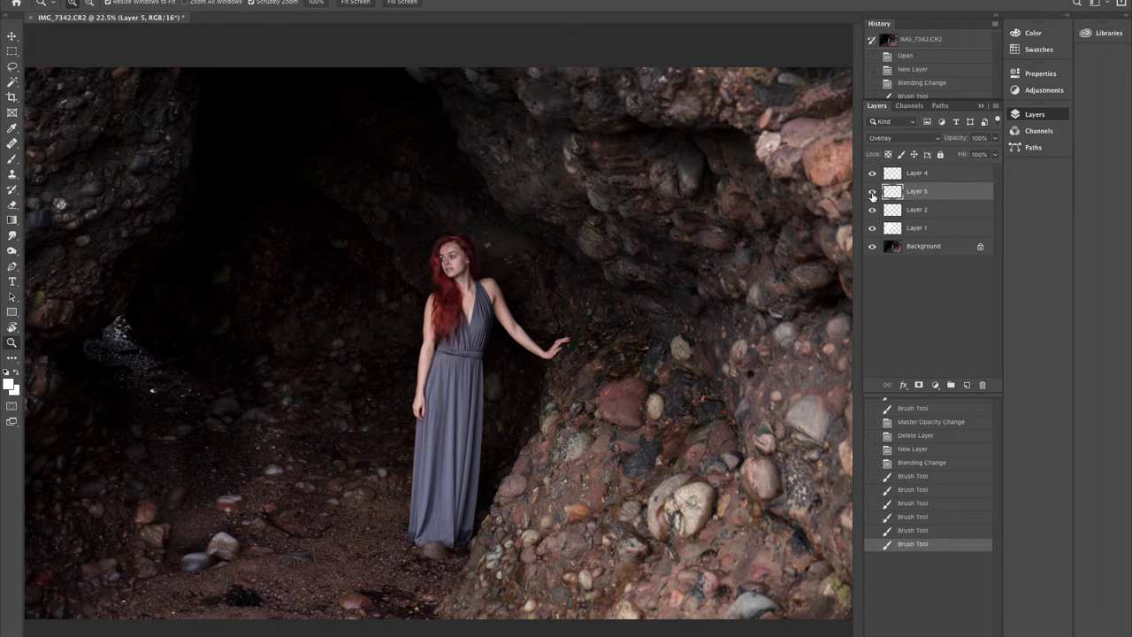